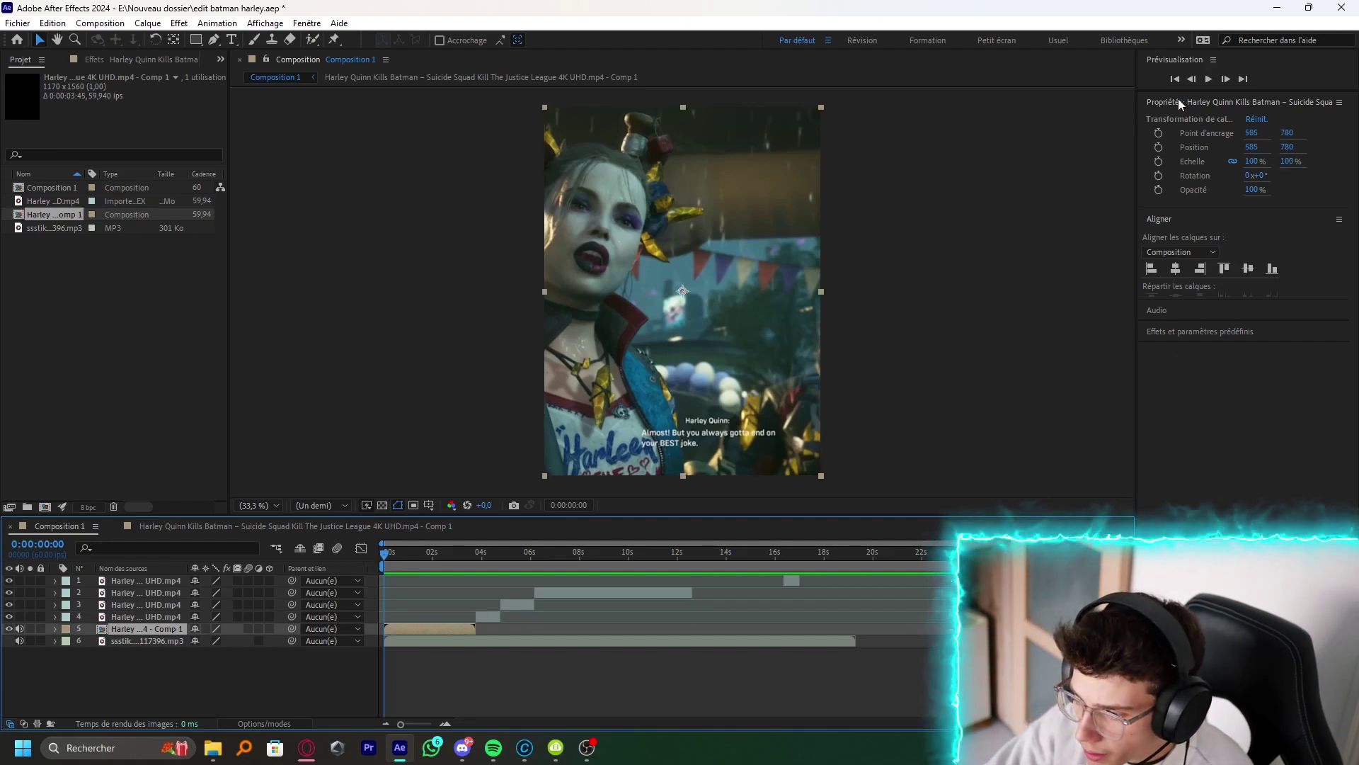
Step: Display the tracking controls and start motion stabilization on the precomposed Harley Quinn clip
{"action": "left_click", "coordinate": [309, 24]}
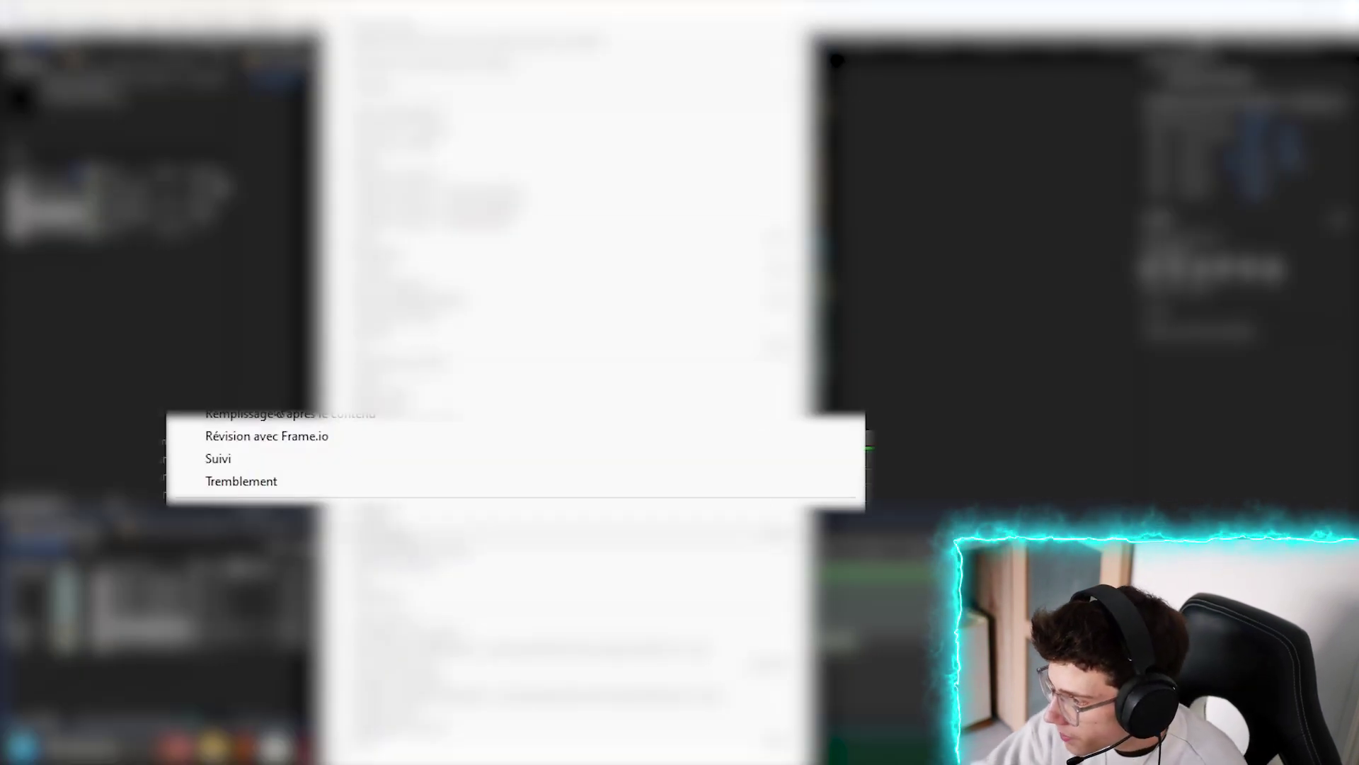
{"action": "left_click", "coordinate": [280, 459]}
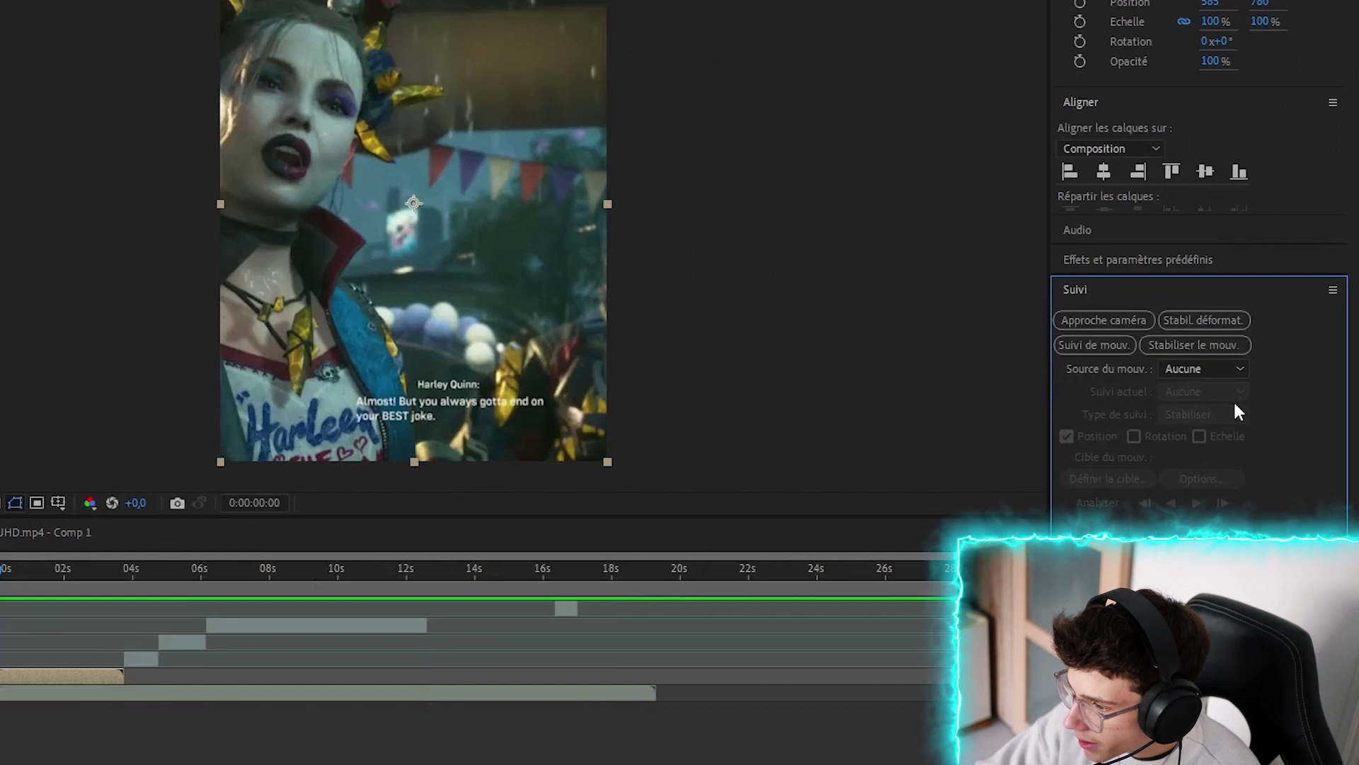
{"action": "left_click", "coordinate": [1204, 342]}
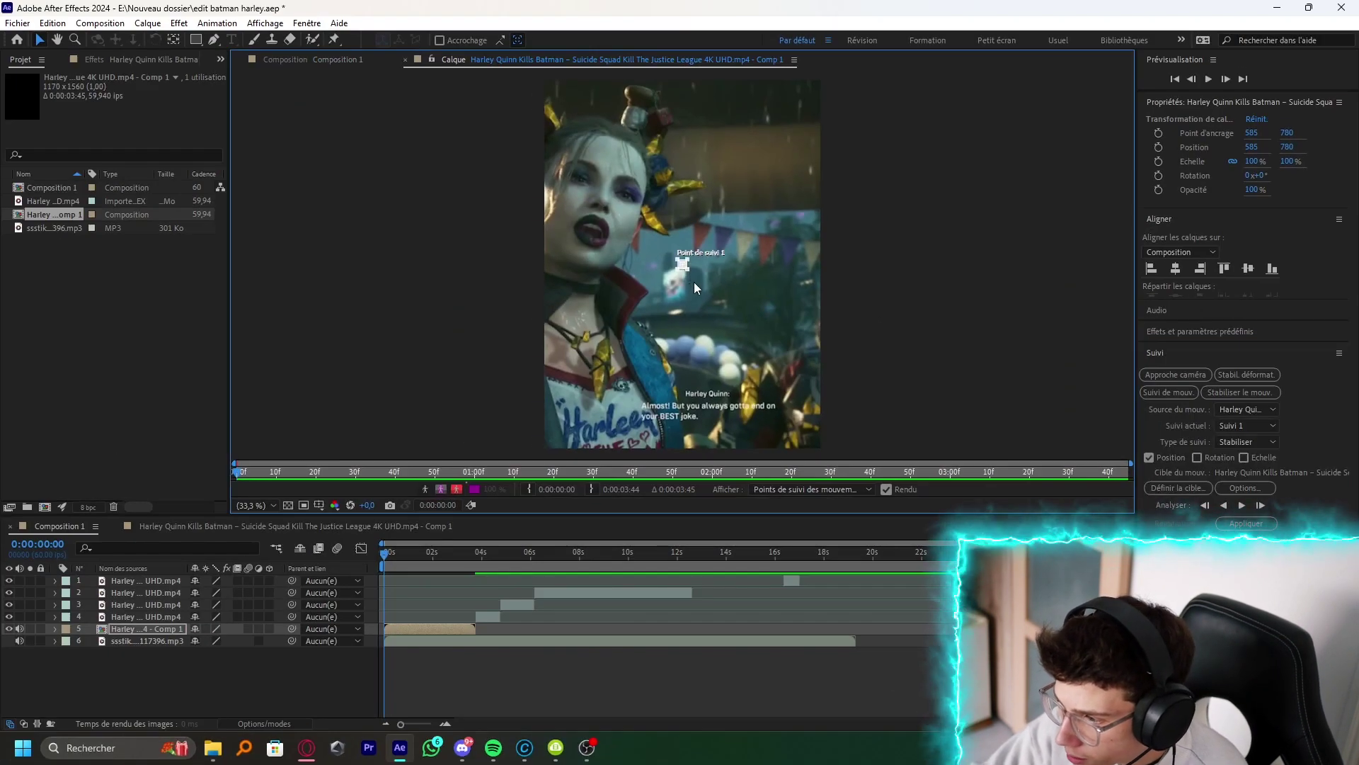
Step: Enlarge the search and feature regions of track point 1 and place them over the character's nose
{"action": "scroll", "coordinate": [687, 269], "scroll_direction": "up", "scroll_amount": 2}
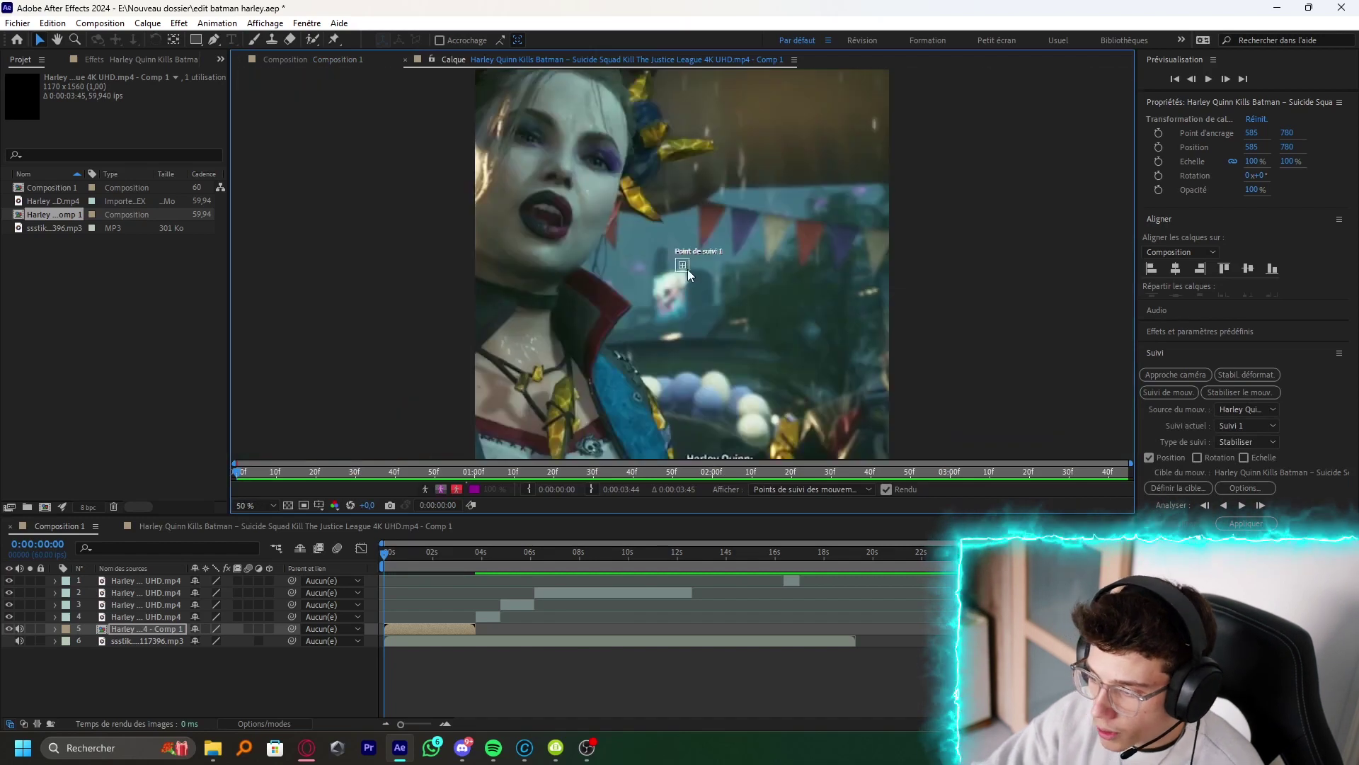
{"action": "scroll", "coordinate": [687, 269], "scroll_direction": "up", "scroll_amount": 1}
{"action": "left_click_drag", "start_coordinate": [696, 282], "coordinate": [762, 344]}
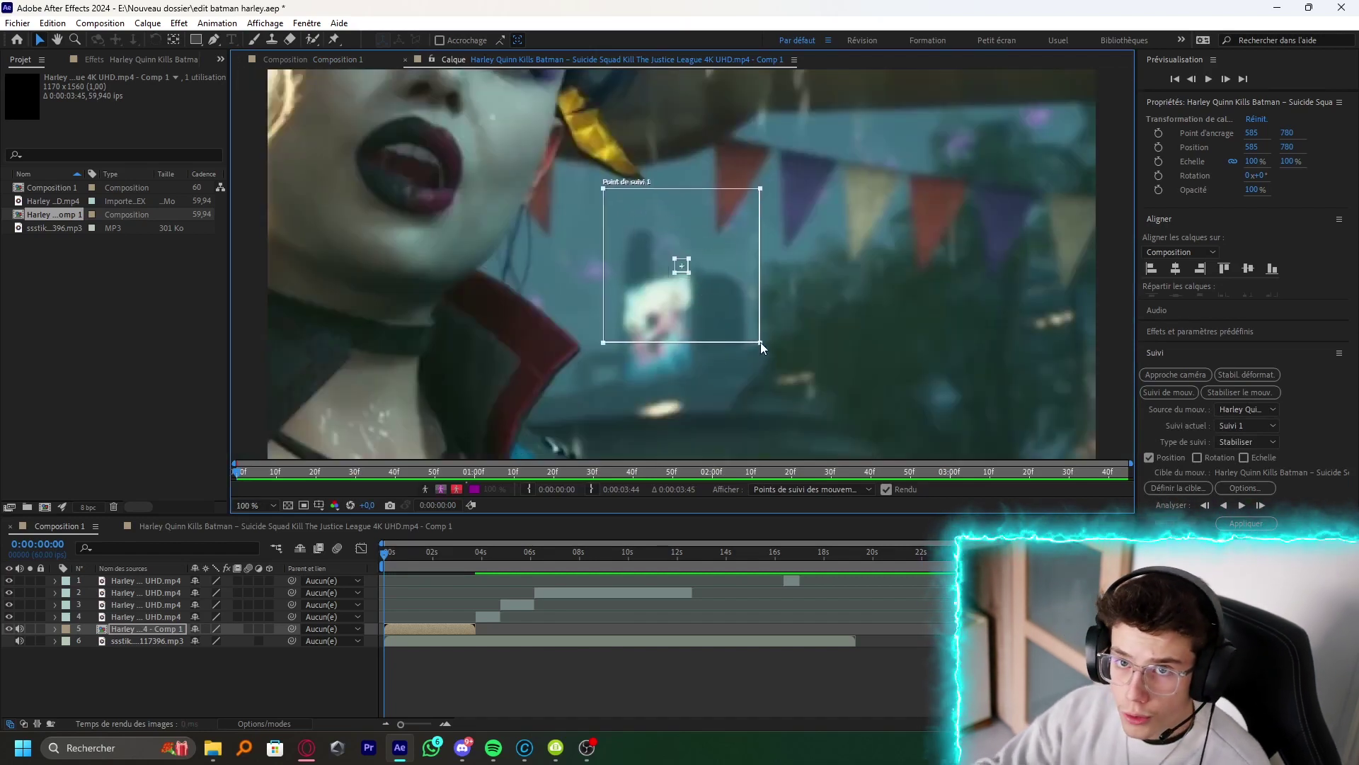
{"action": "left_click_drag", "start_coordinate": [713, 291], "coordinate": [731, 310]}
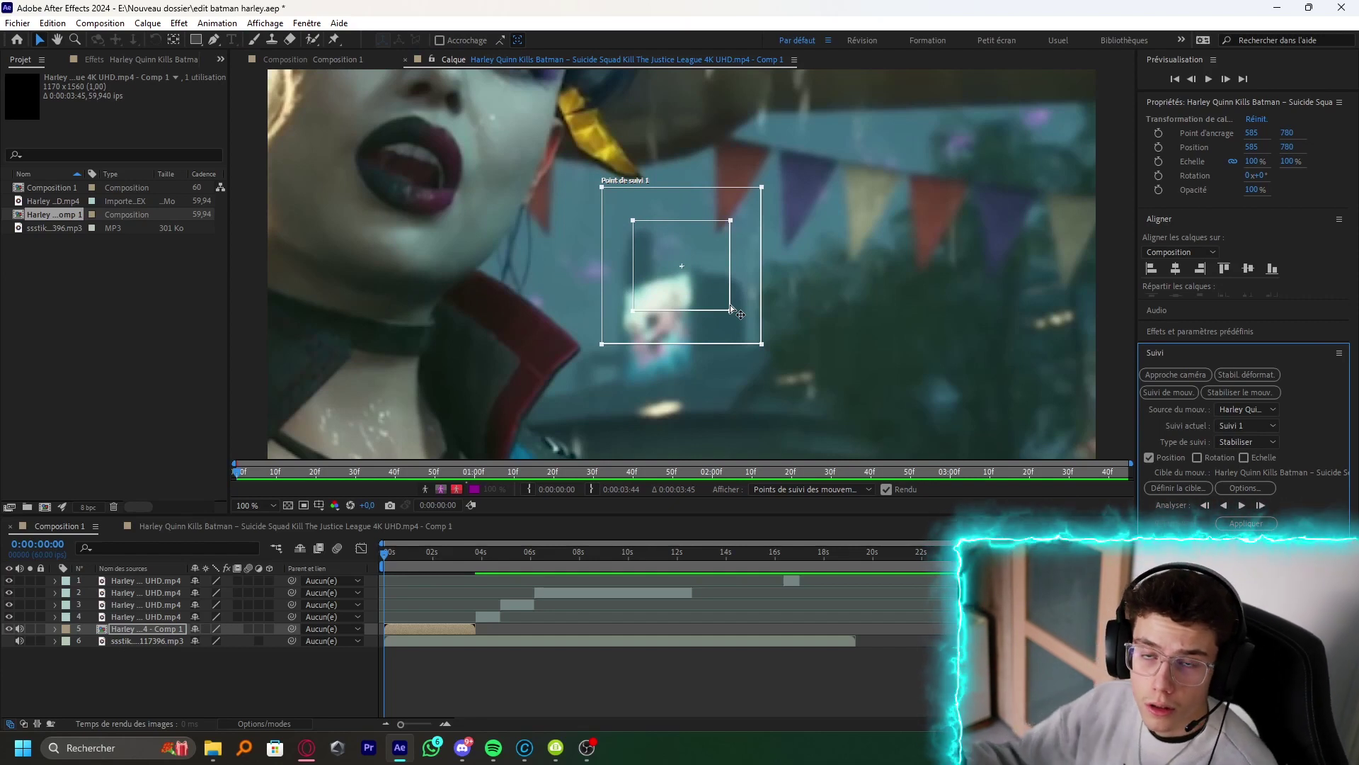
{"action": "scroll", "coordinate": [732, 310], "scroll_direction": "down", "scroll_amount": 1}
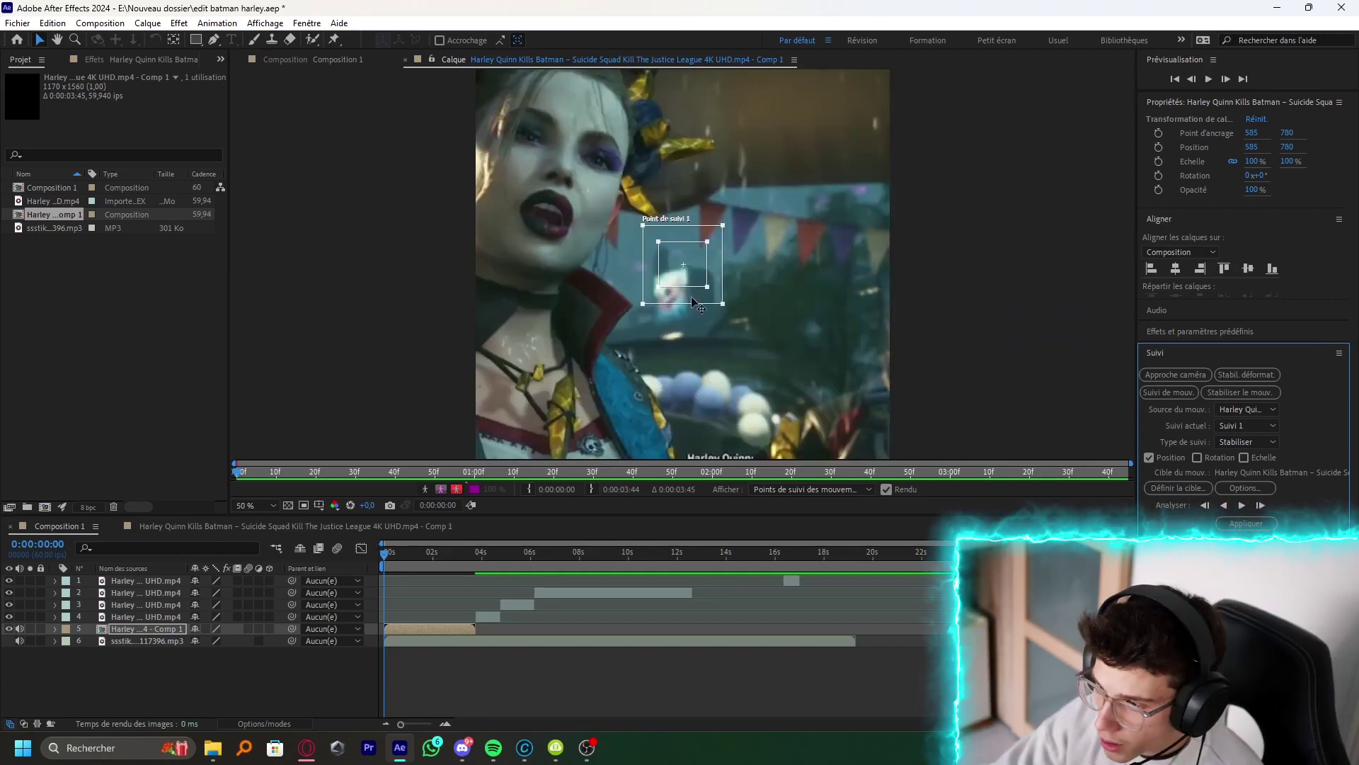
{"action": "left_click_drag", "start_coordinate": [661, 286], "coordinate": [582, 205]}
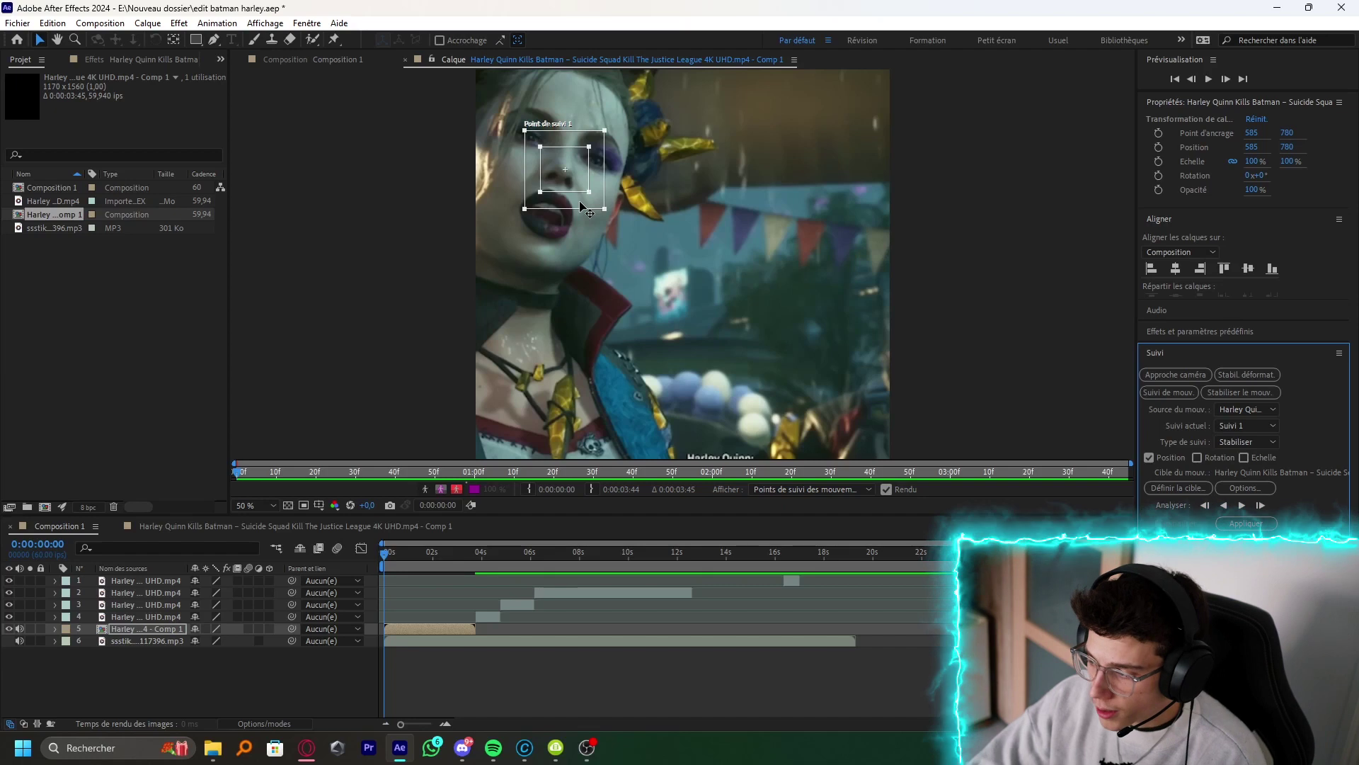
Step: Analyze the track point's motion forward from the first frame through to the end of the clip
{"action": "left_click", "coordinate": [1243, 506]}
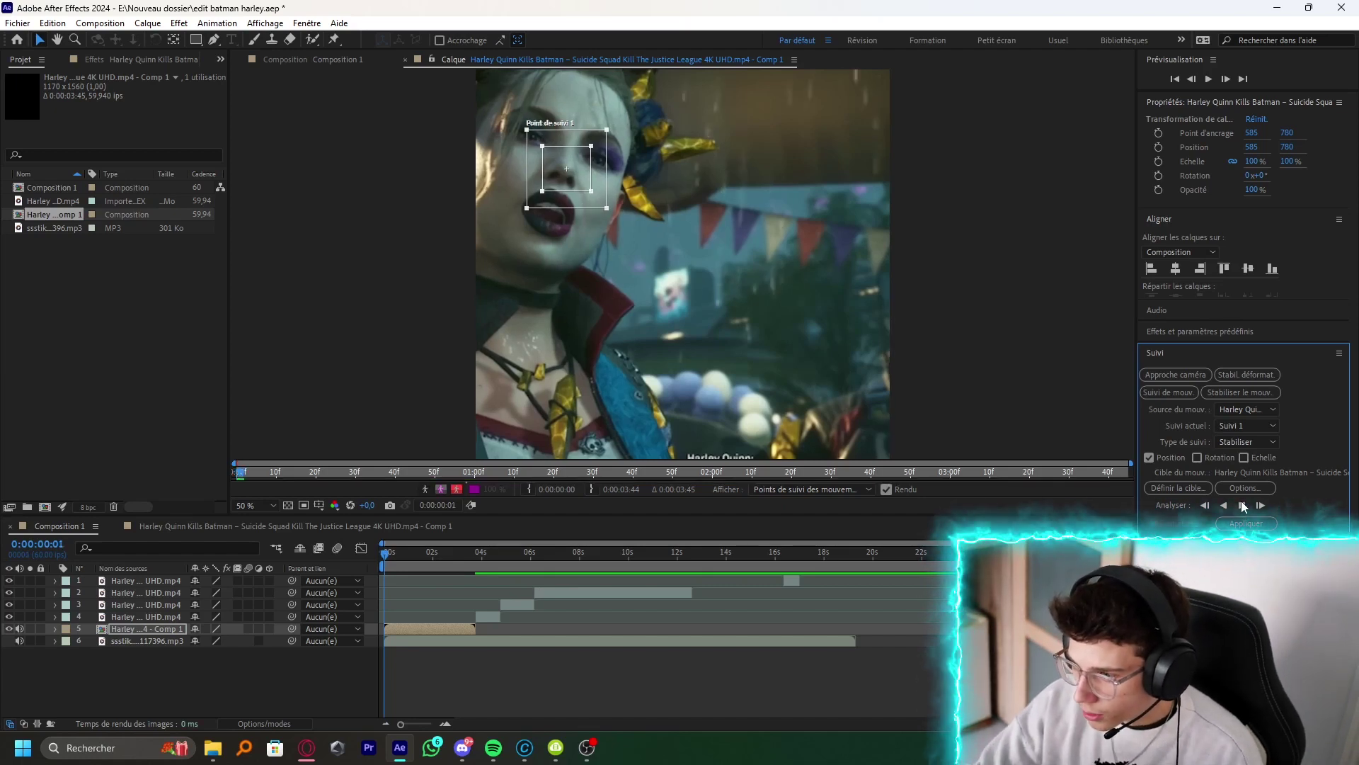
{"action": "left_click", "coordinate": [1261, 506]}
{"action": "left_click", "coordinate": [1260, 506]}
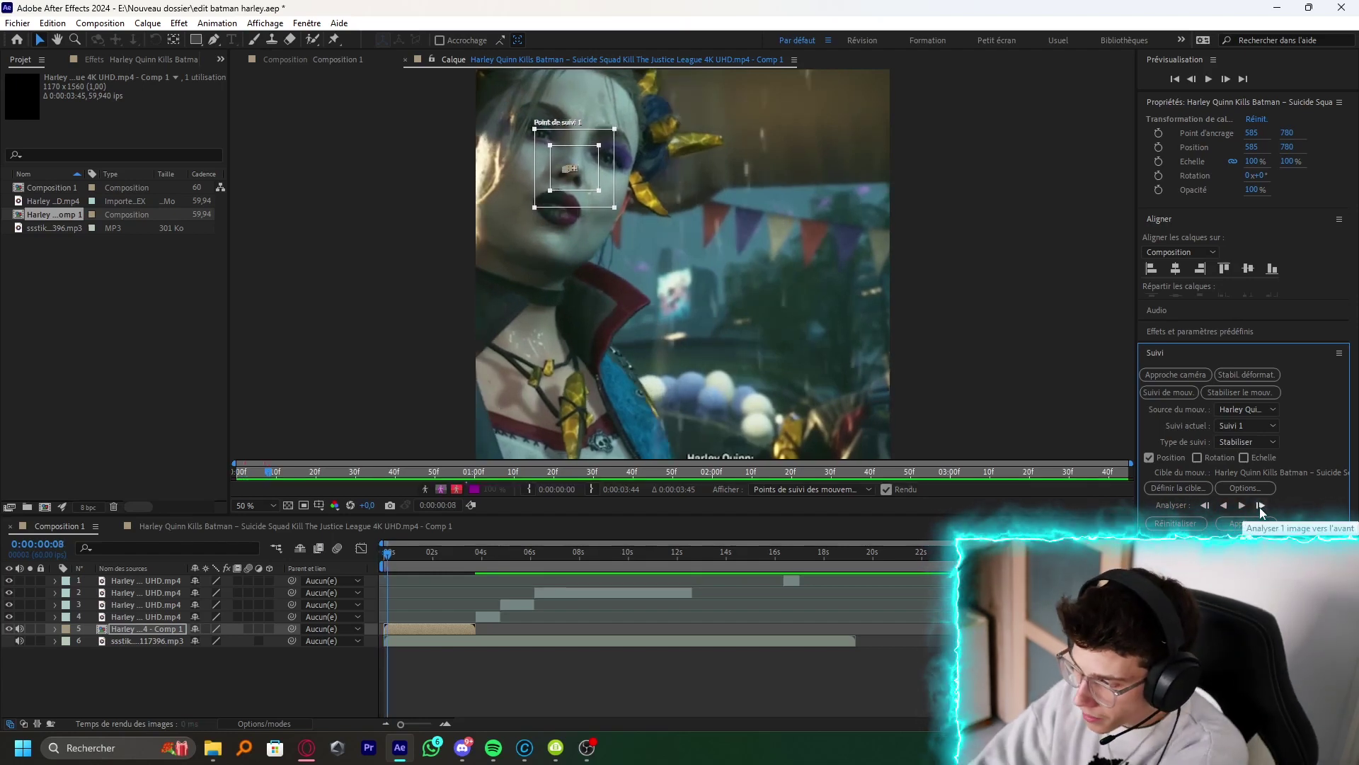
{"action": "left_click", "coordinate": [1259, 506]}
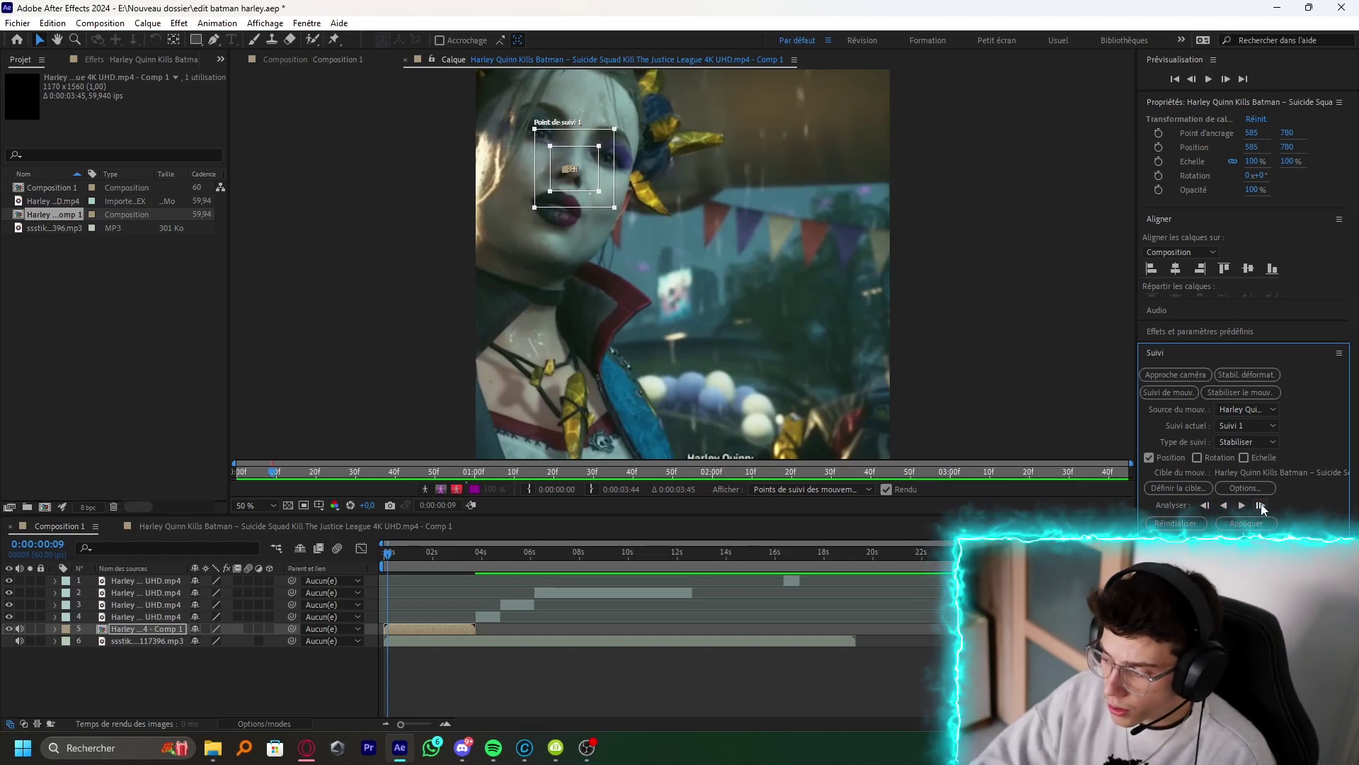
{"action": "left_click", "coordinate": [1242, 506]}
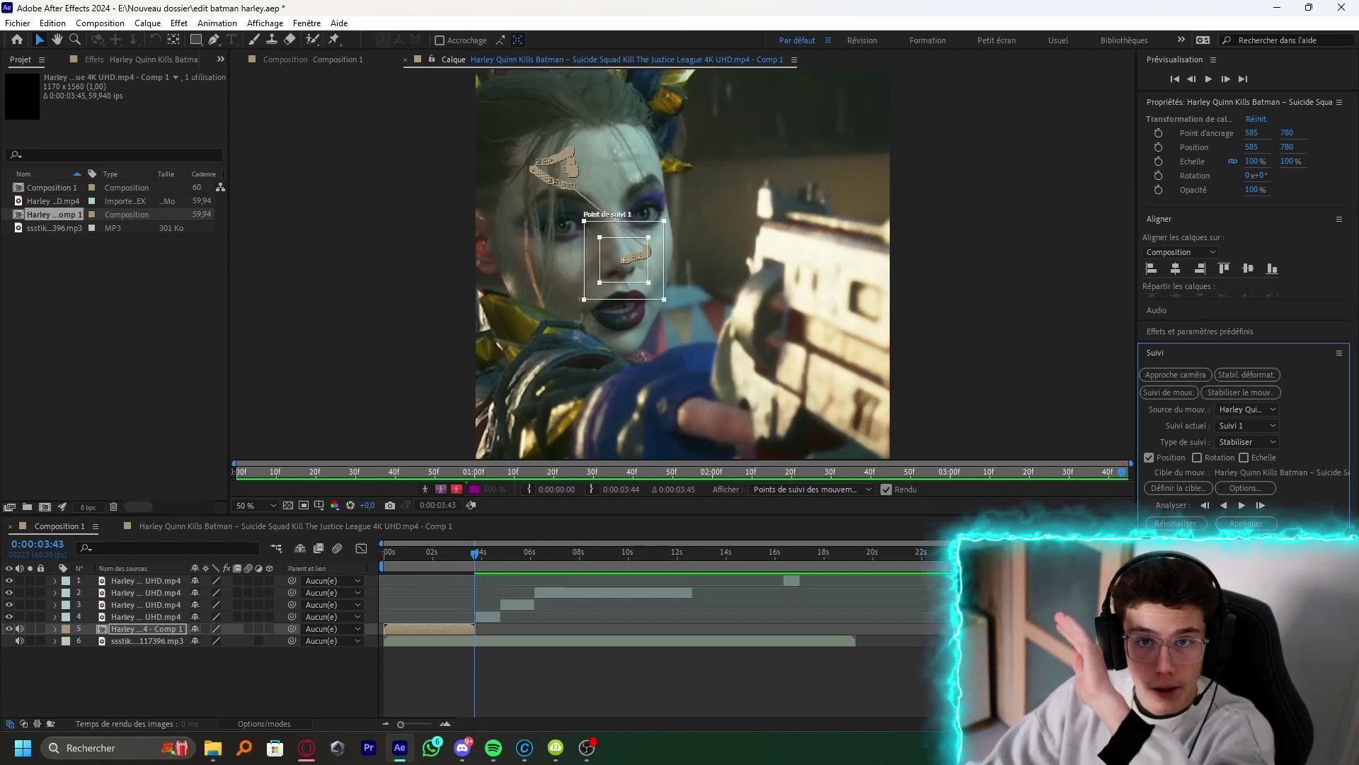
Step: Scrub through the analyzed clip to check how the track point follows the face, and return to the first frame
{"action": "left_click_drag", "start_coordinate": [474, 553], "coordinate": [448, 554]}
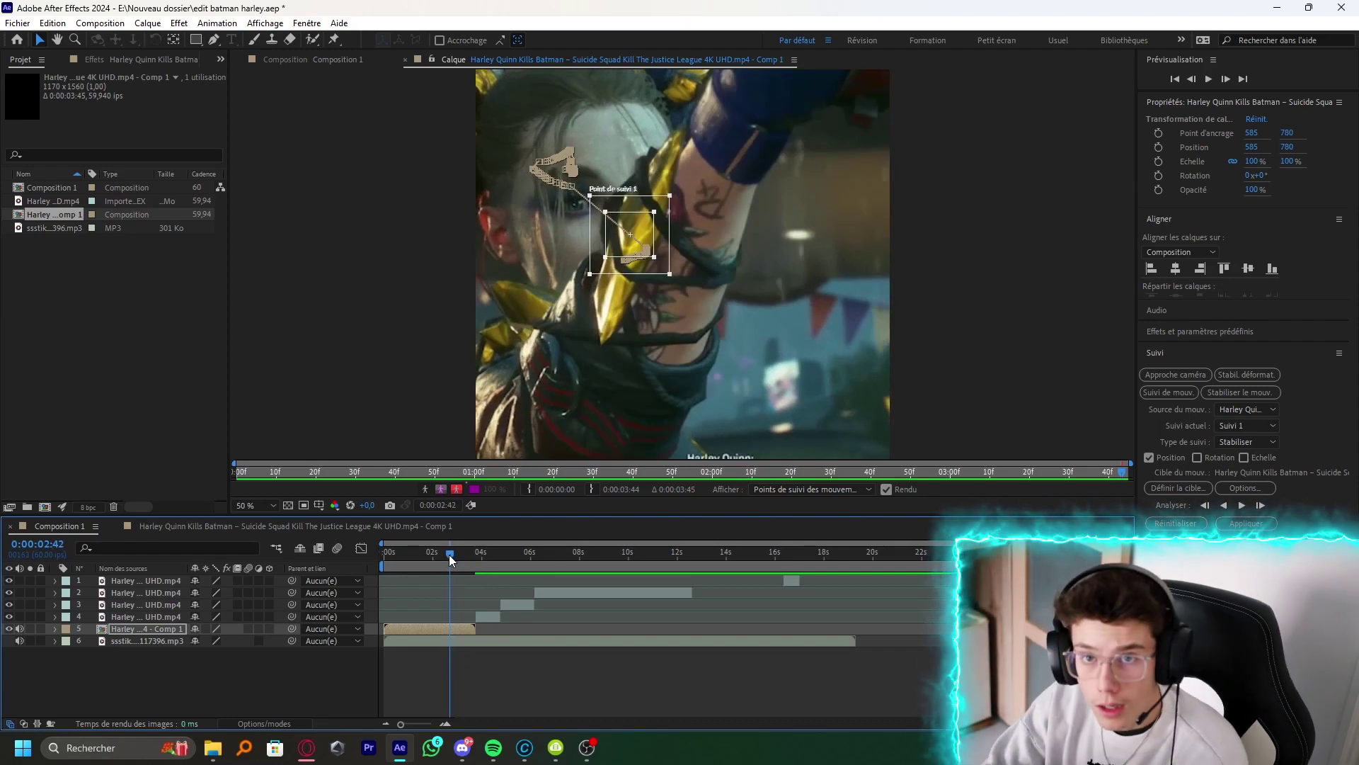
{"action": "left_click_drag", "start_coordinate": [449, 555], "coordinate": [433, 553]}
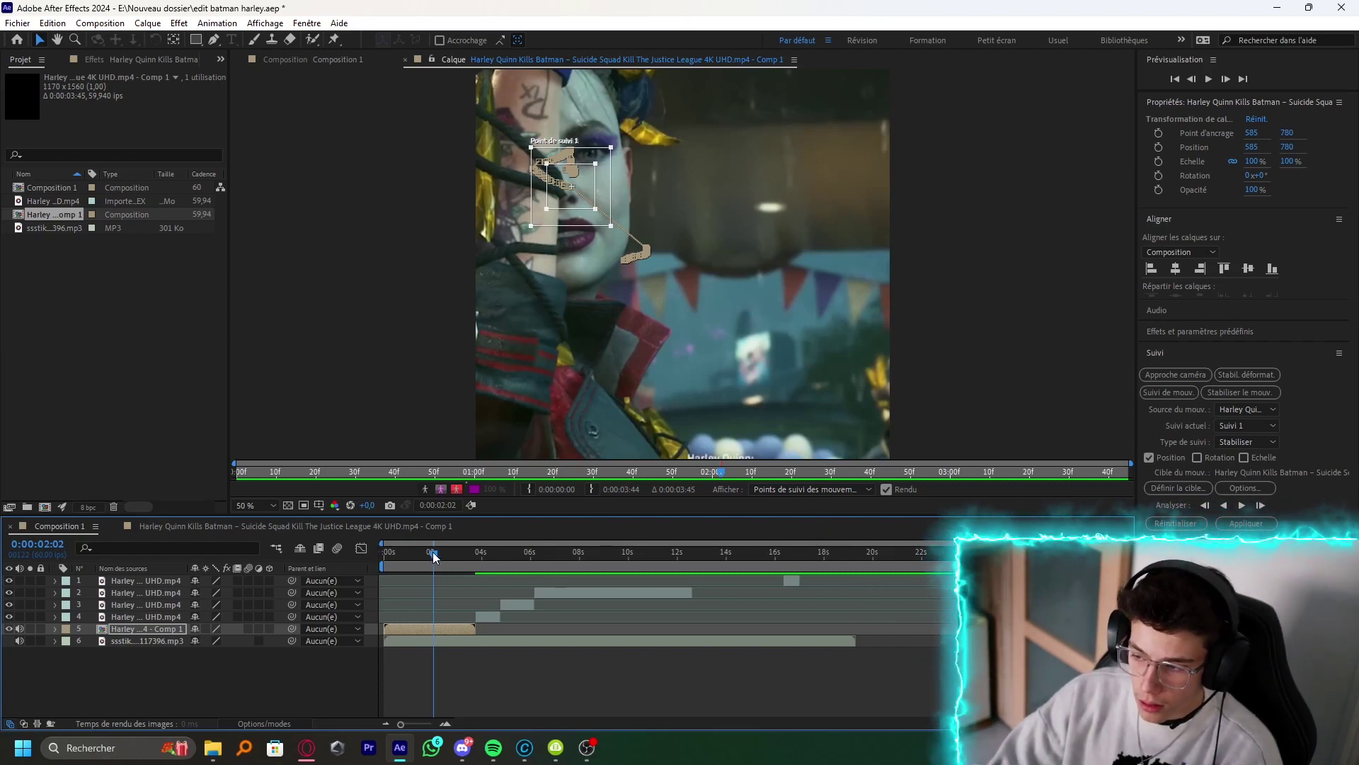
{"action": "left_click_drag", "start_coordinate": [433, 551], "coordinate": [456, 554]}
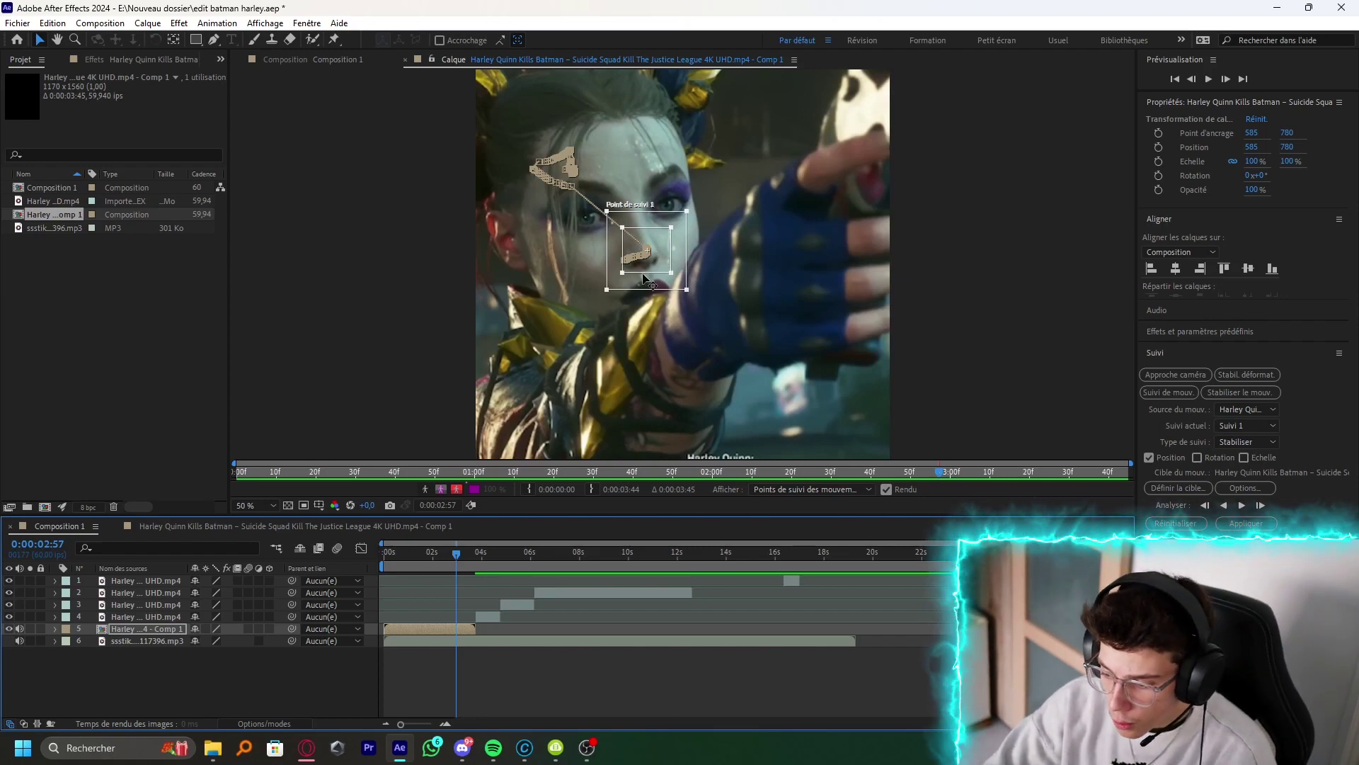
{"action": "left_click", "coordinate": [465, 555]}
{"action": "left_click_drag", "start_coordinate": [463, 552], "coordinate": [468, 552]}
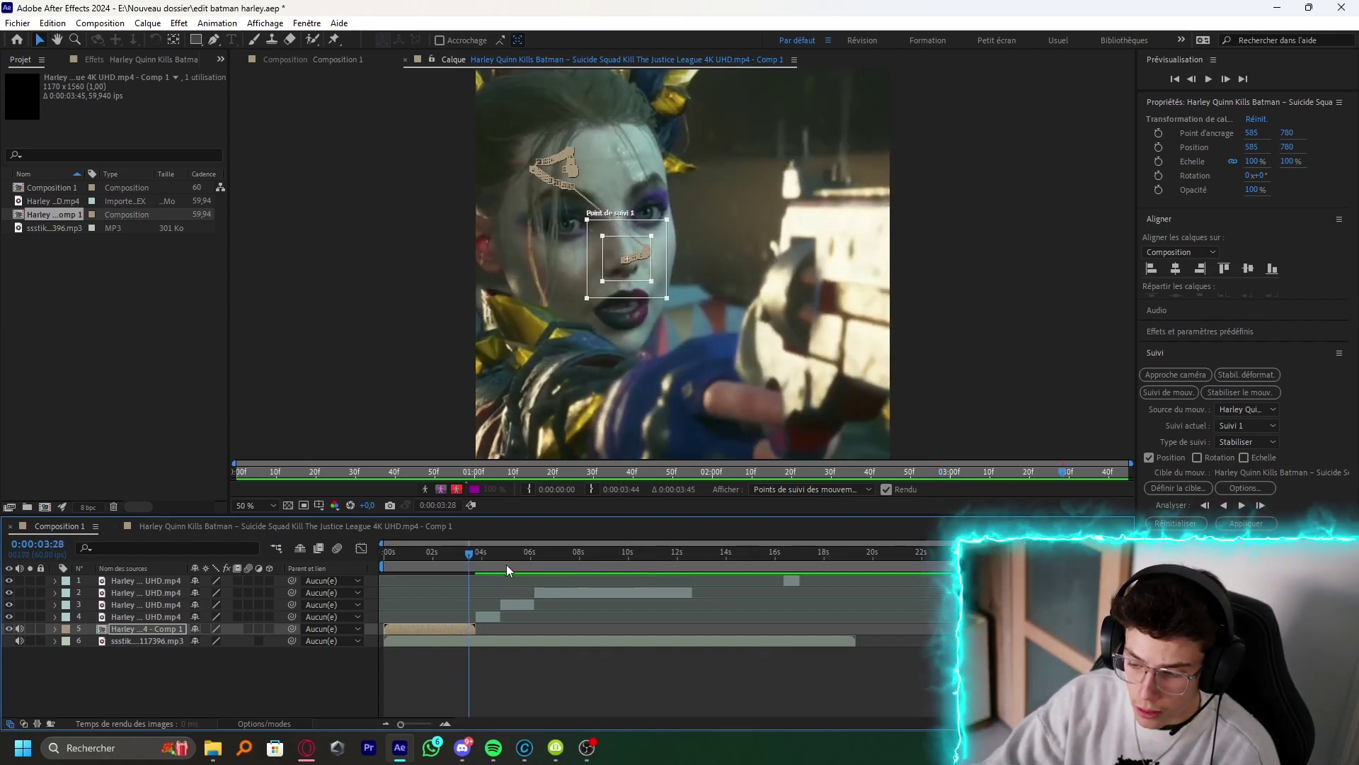
{"action": "left_click_drag", "start_coordinate": [469, 553], "coordinate": [383, 550]}
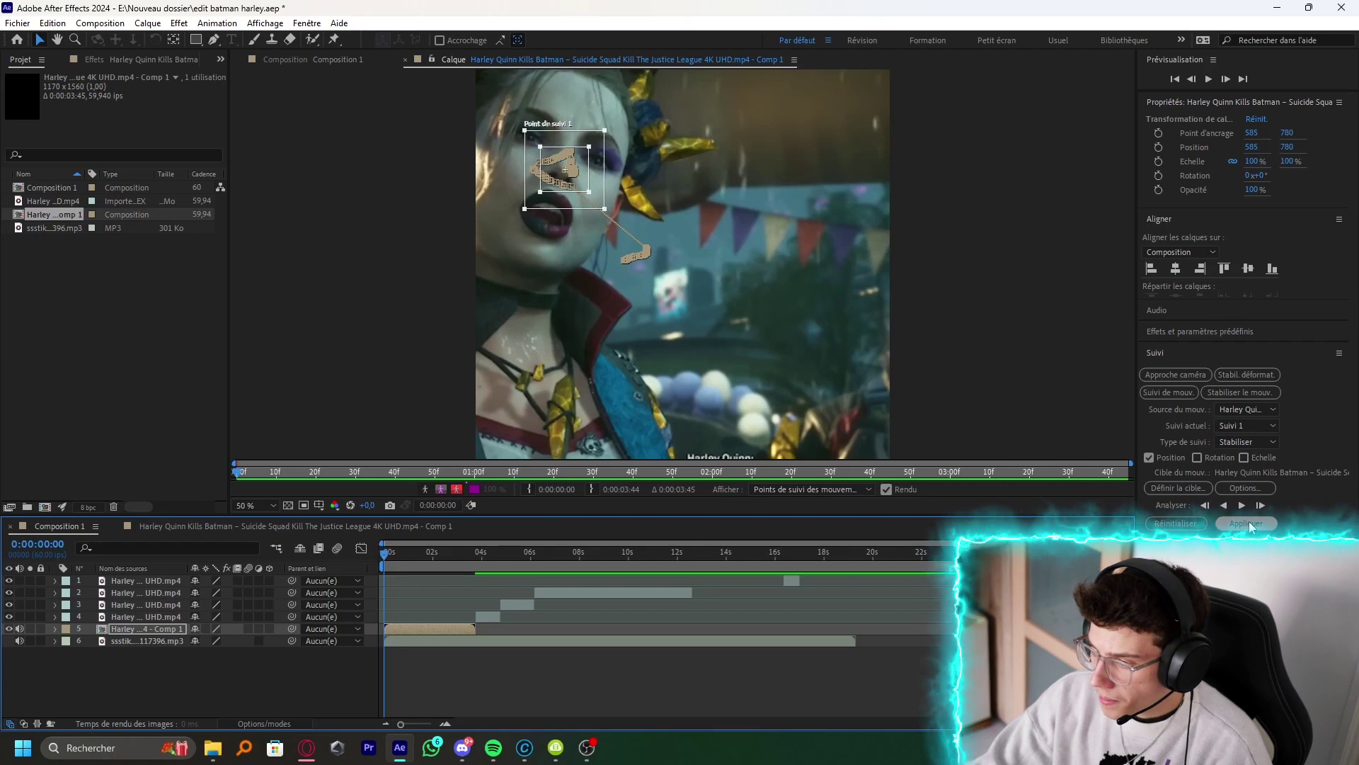
Step: Apply the stabilization to the clip in both the X and Y dimensions
{"action": "left_click", "coordinate": [1247, 523]}
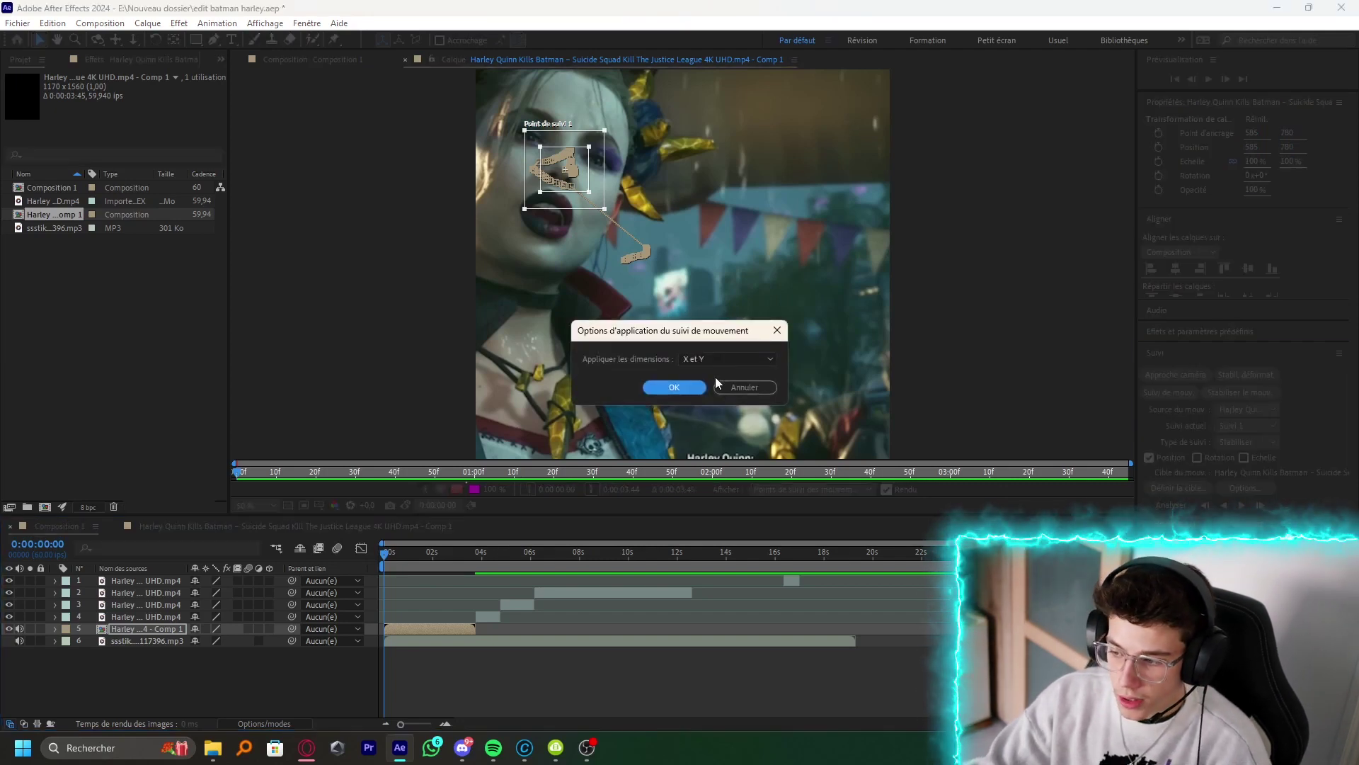
{"action": "left_click", "coordinate": [707, 358]}
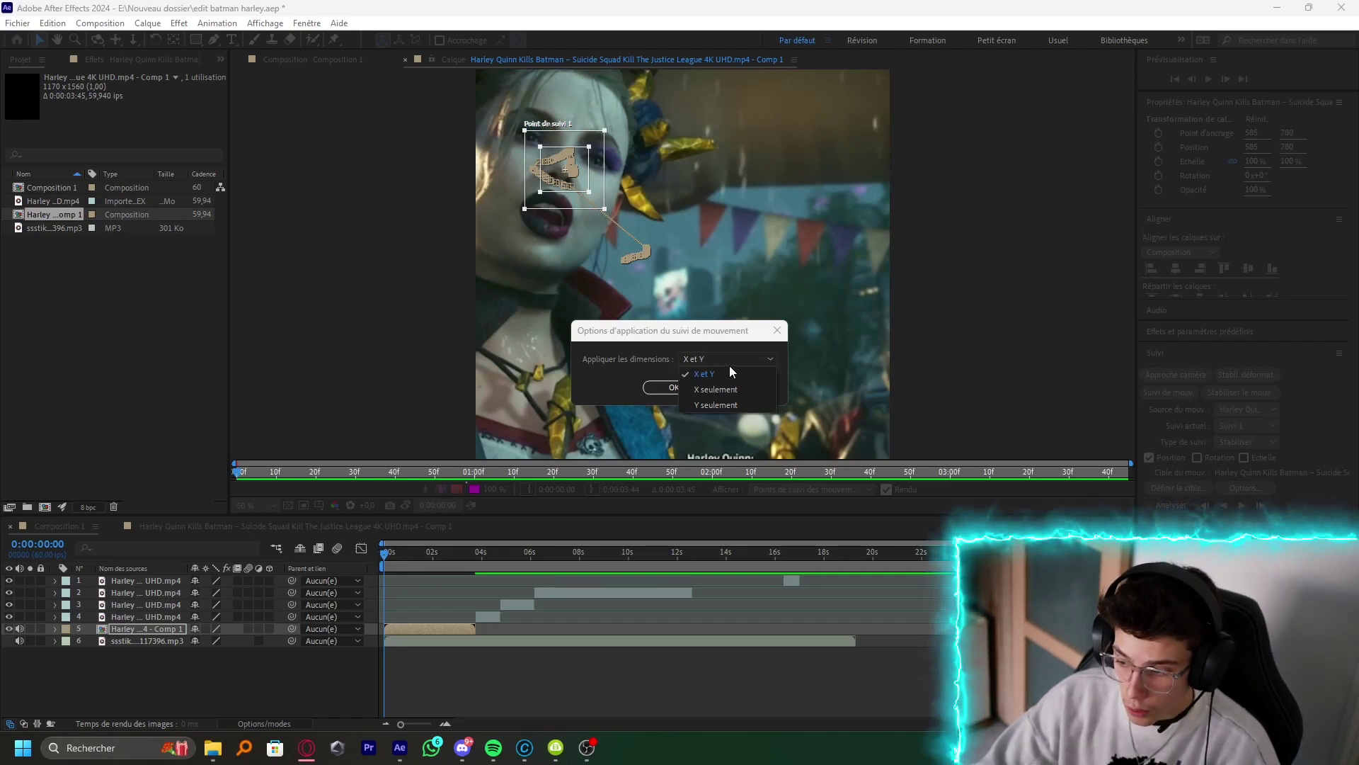
{"action": "left_click", "coordinate": [728, 374]}
{"action": "left_click", "coordinate": [674, 387]}
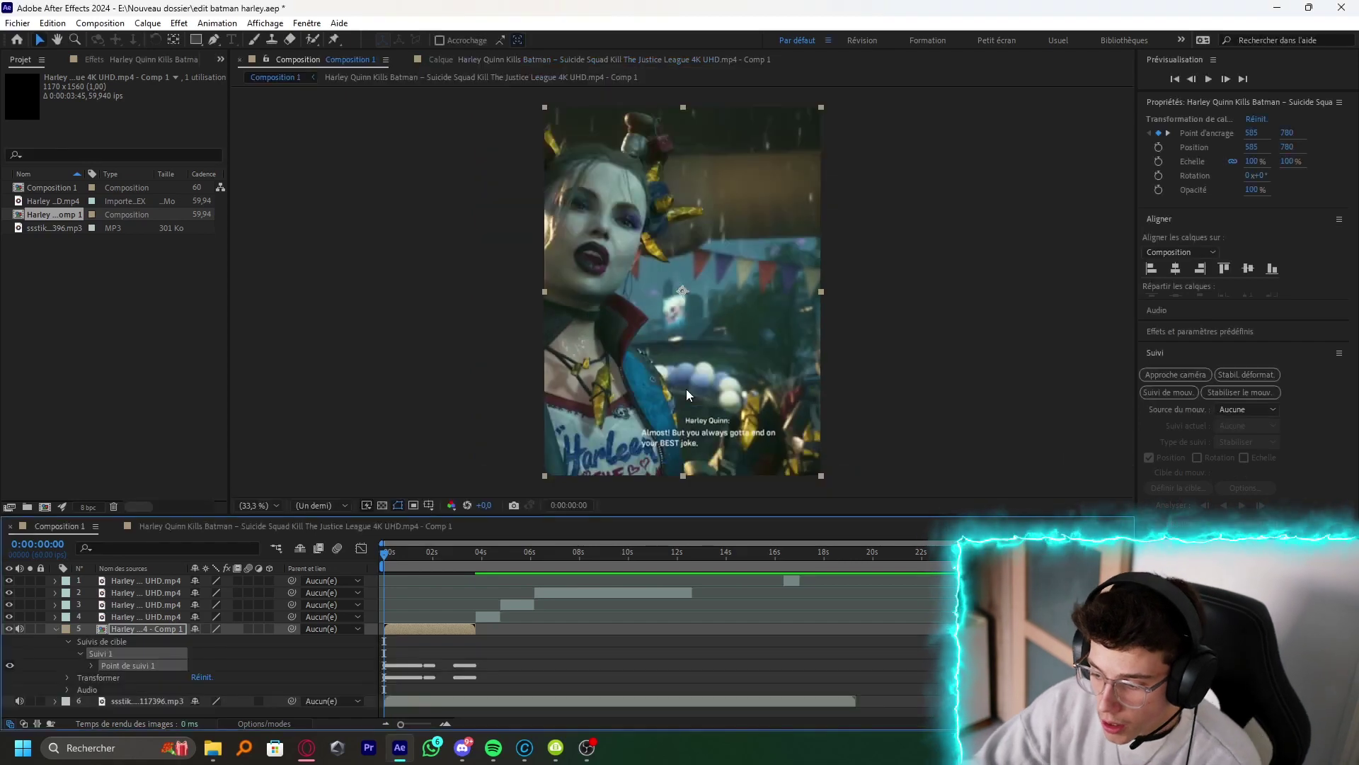
Step: At 0:00:03:22, scale the stabilized clip proportionally to 146.8% and reposition it to cover the black edges of the frame
{"action": "key", "text": "space"}
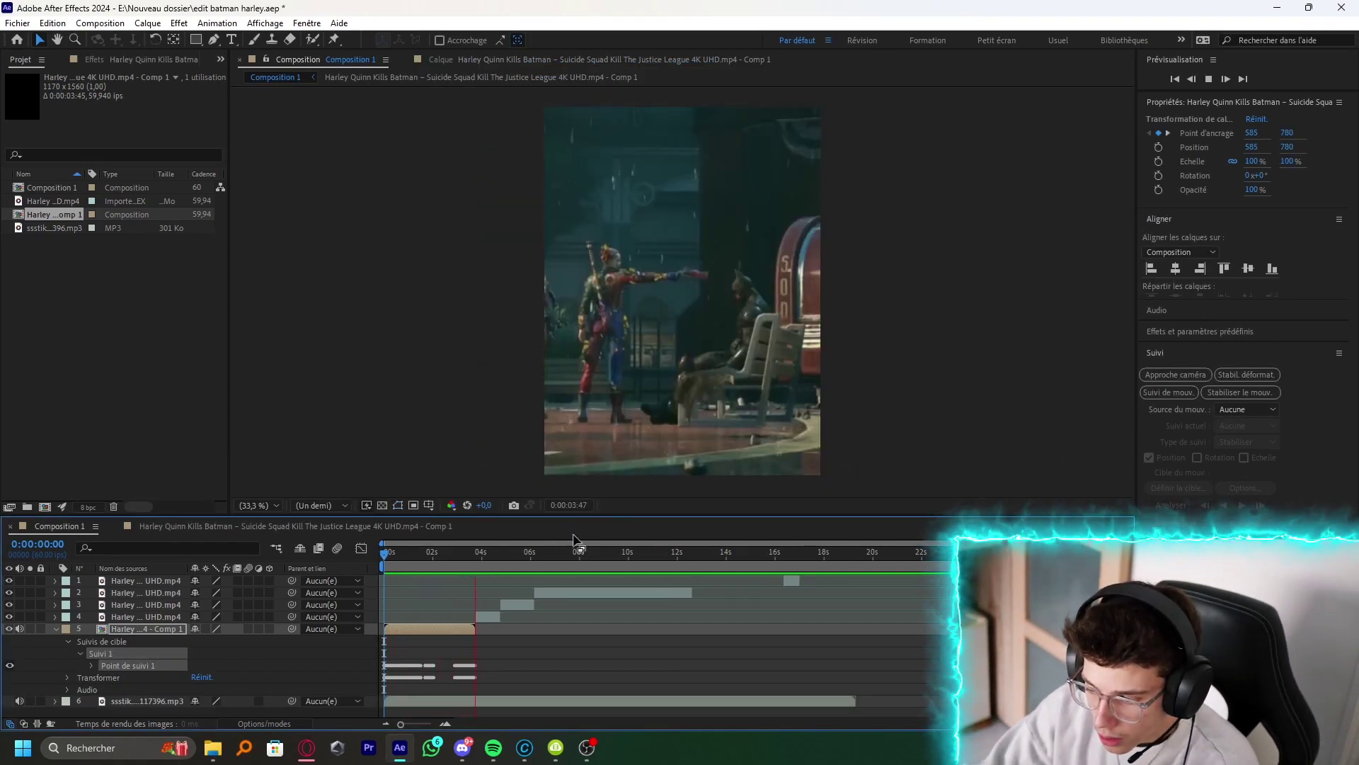
{"action": "left_click_drag", "start_coordinate": [459, 561], "coordinate": [377, 566]}
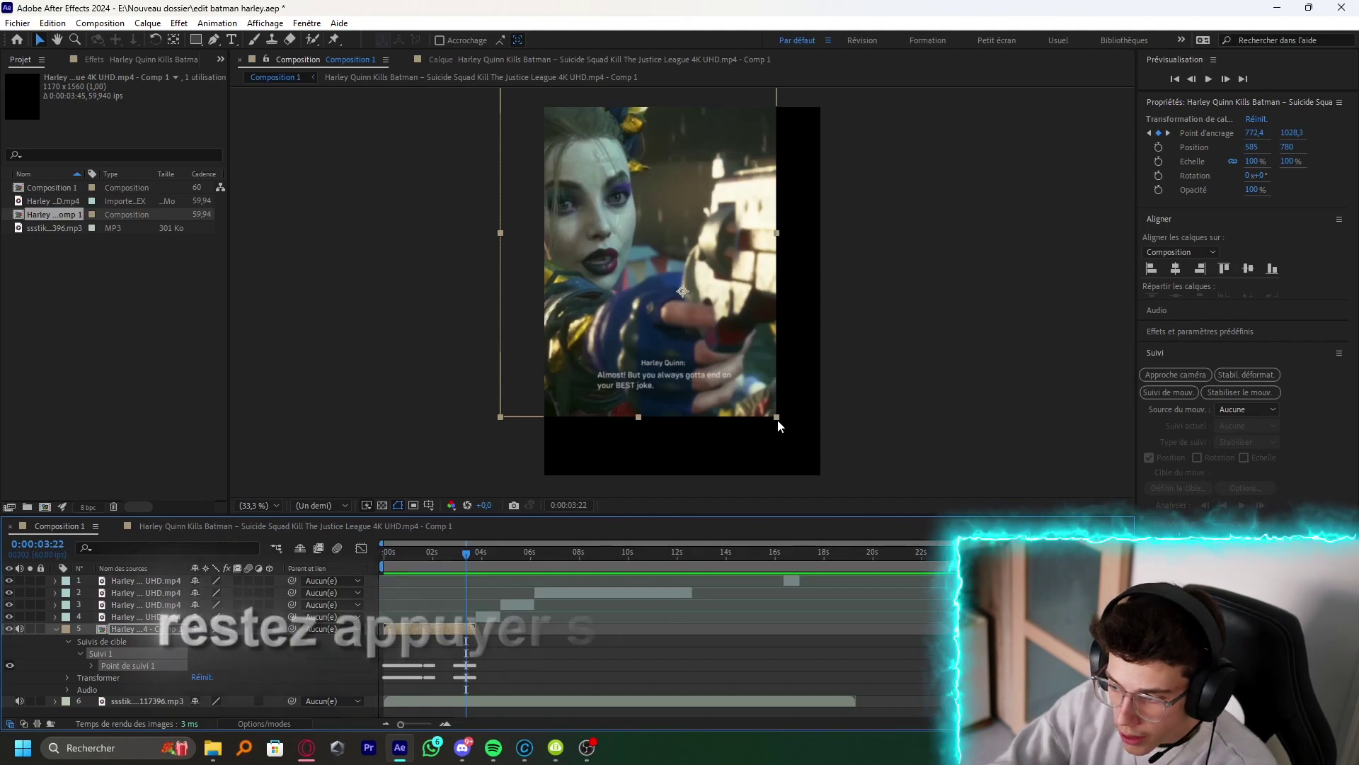
{"action": "left_click_drag", "start_coordinate": [777, 425], "coordinate": [822, 453]}
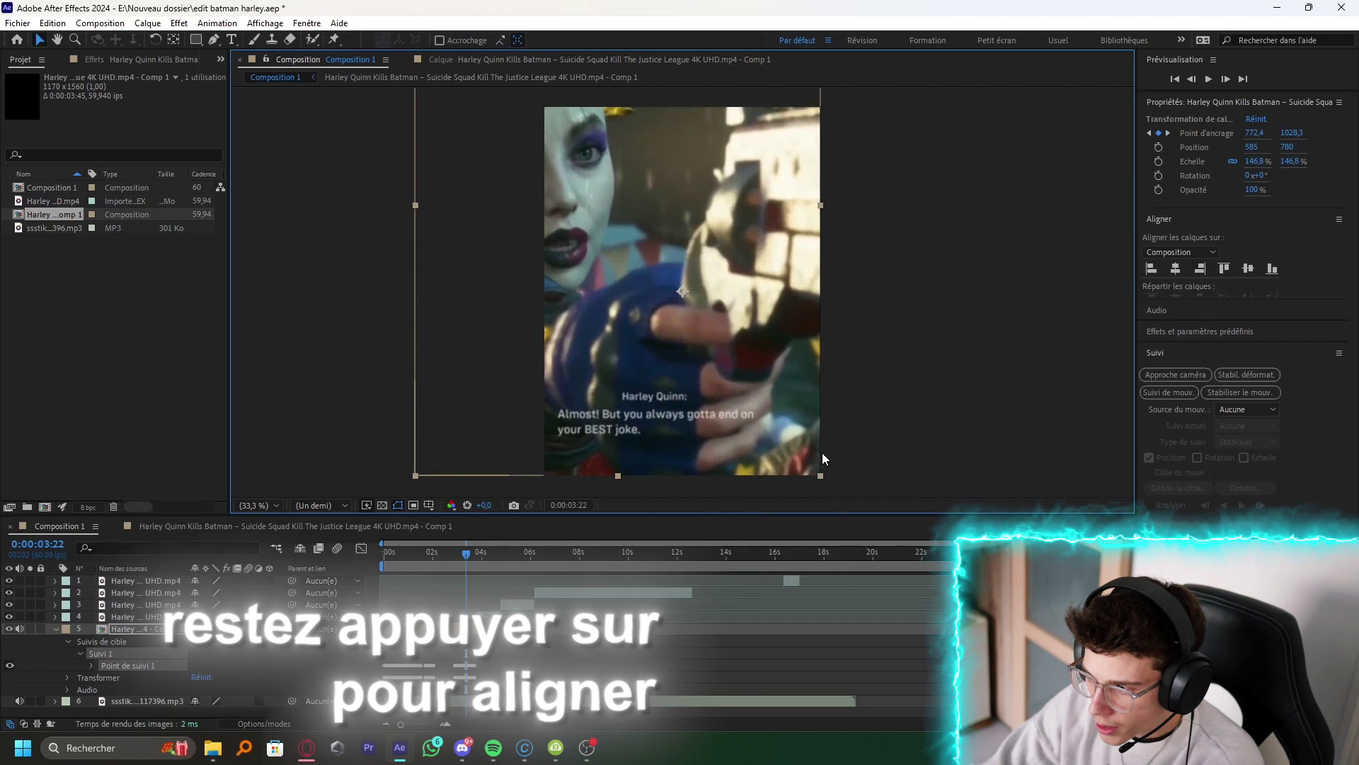
{"action": "left_click_drag", "start_coordinate": [658, 447], "coordinate": [774, 466]}
Step: Play back the enlarged stabilized clip and return to the start of the composition
{"action": "key", "text": "space"}
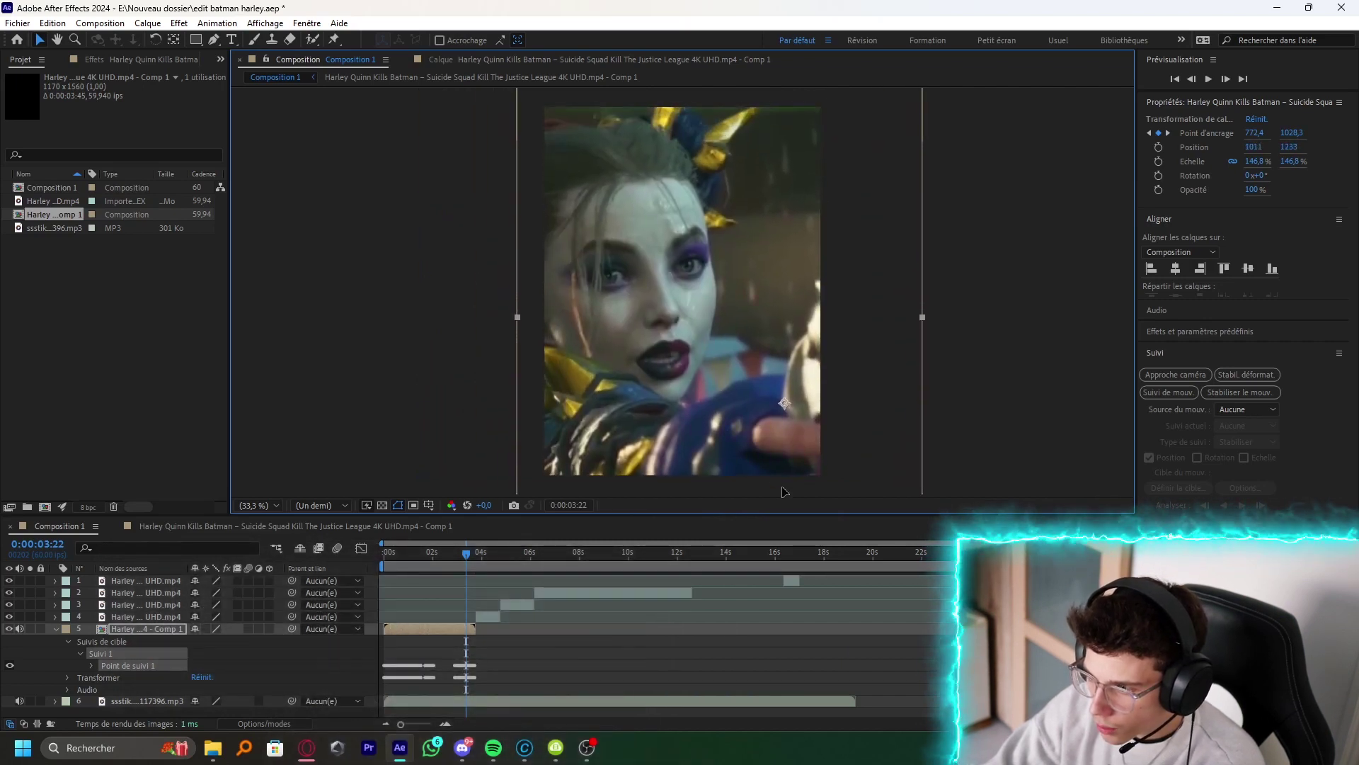
{"action": "key", "text": "space"}
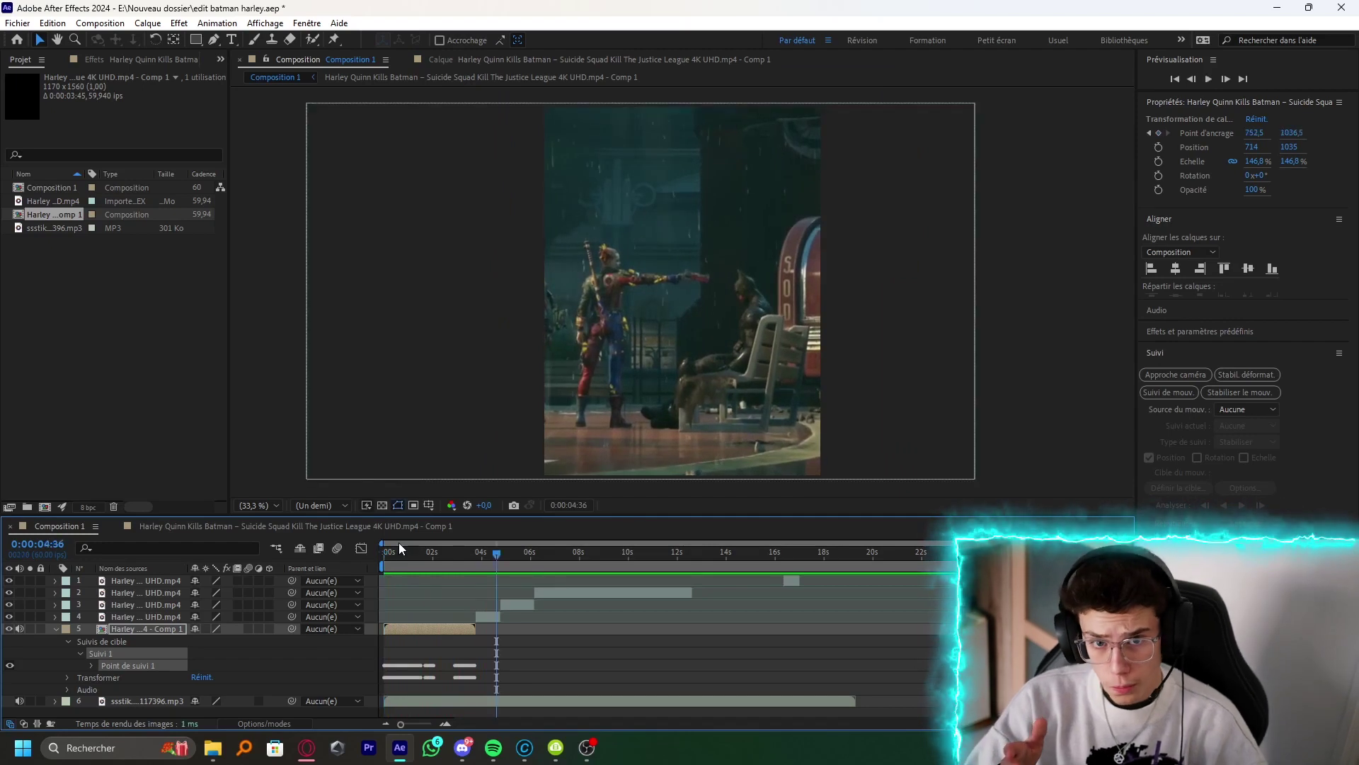
{"action": "left_click_drag", "start_coordinate": [452, 562], "coordinate": [368, 563]}
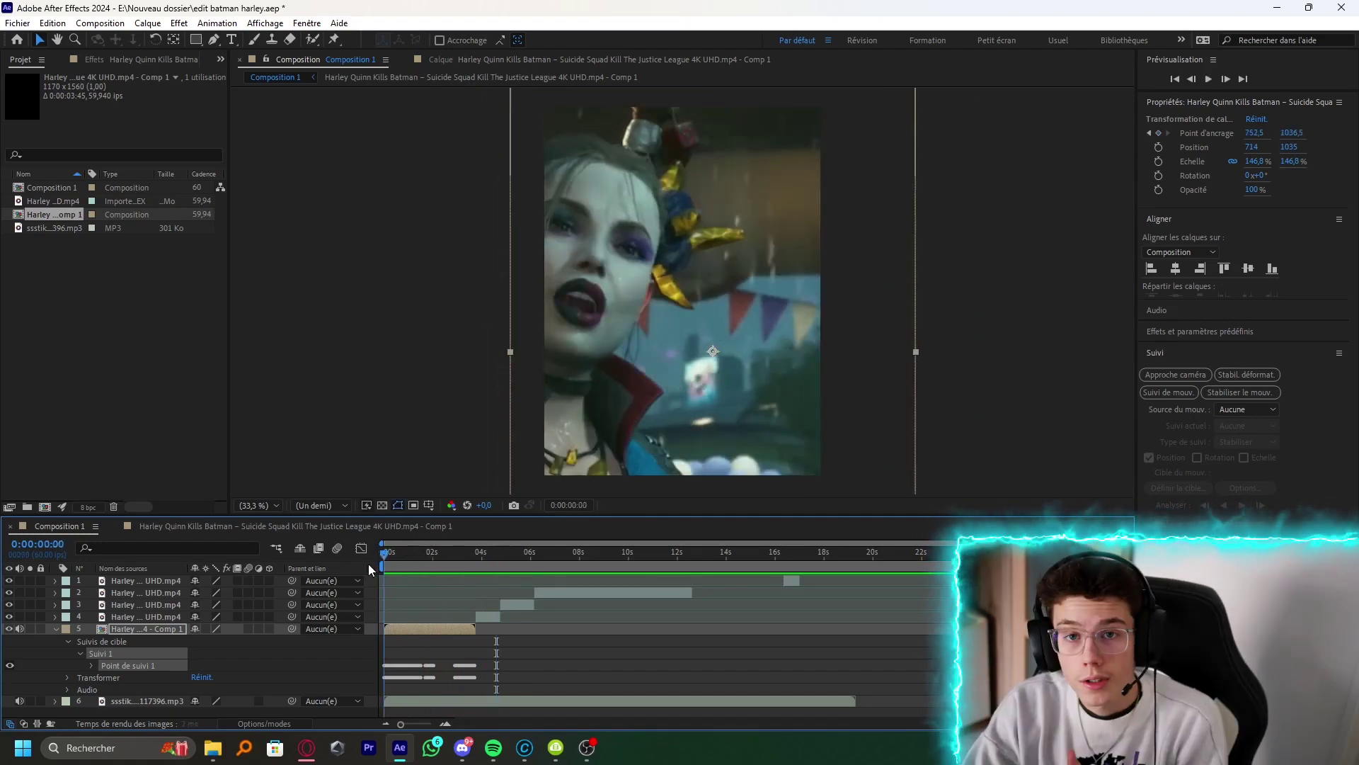